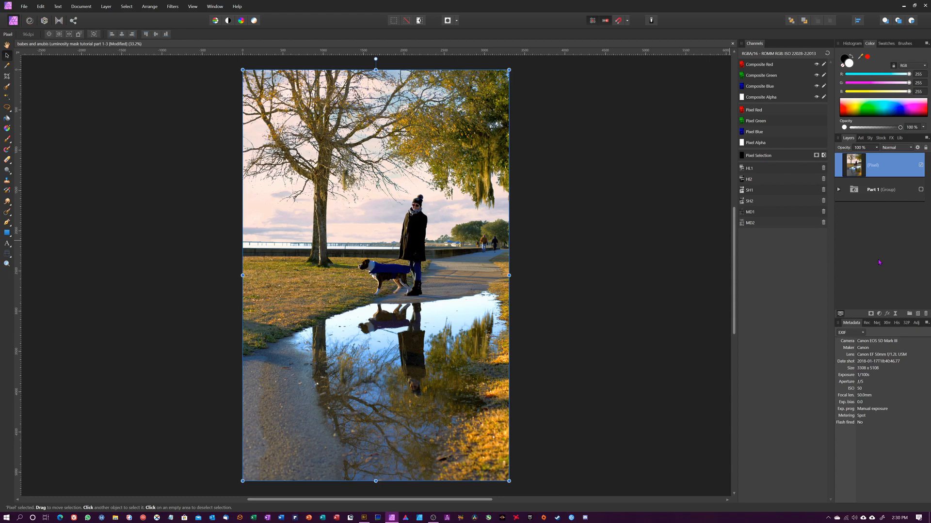
Step: Add a Levels adjustment layer over the photo with black level 14%, white level 87% and gamma 0.674
left_click(878, 314)
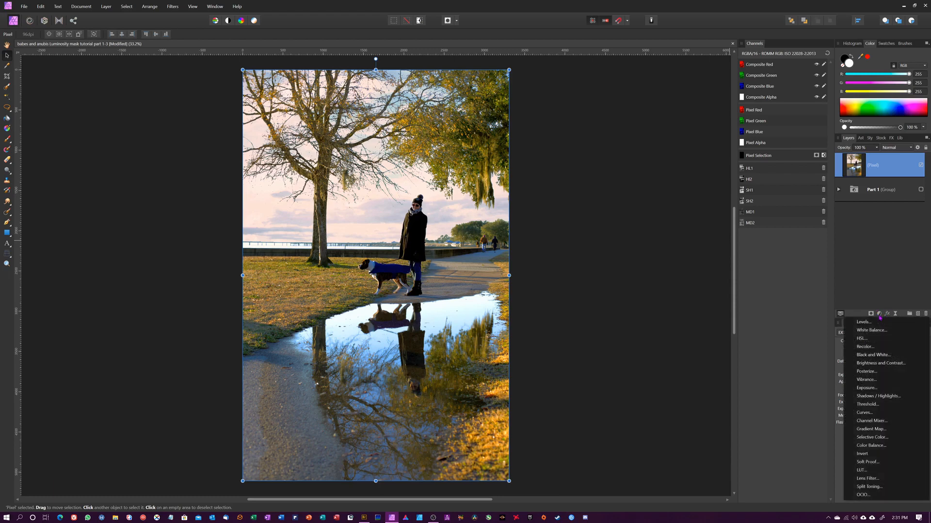
left_click(876, 324)
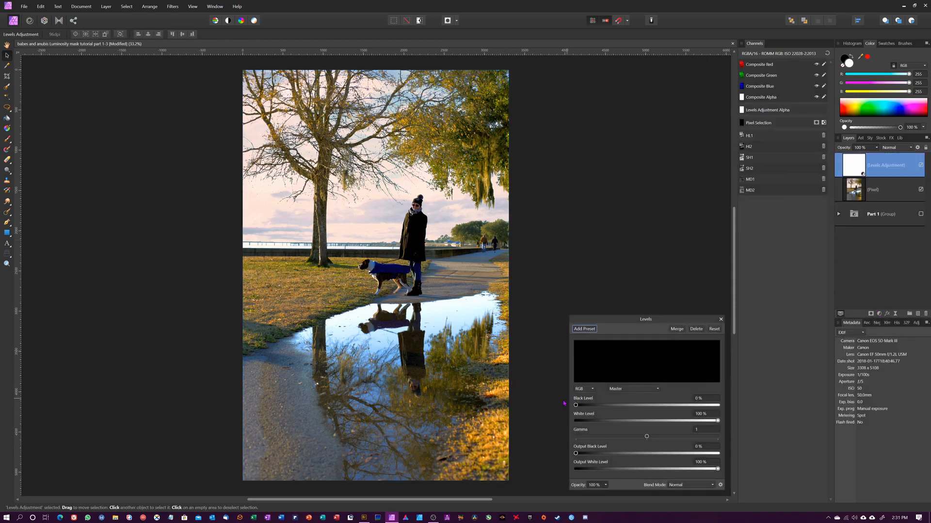
left_click_drag(575, 406, 595, 406)
left_click_drag(718, 421, 700, 421)
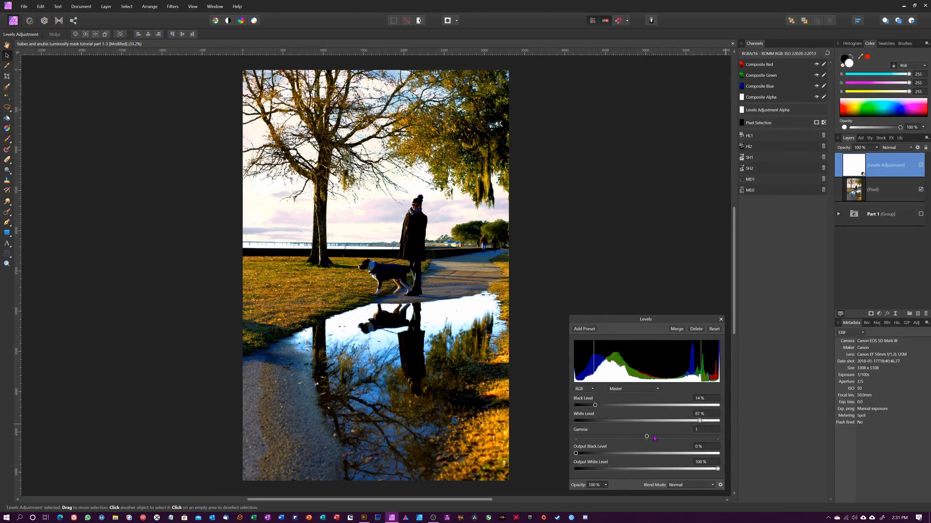
left_click_drag(647, 439, 625, 440)
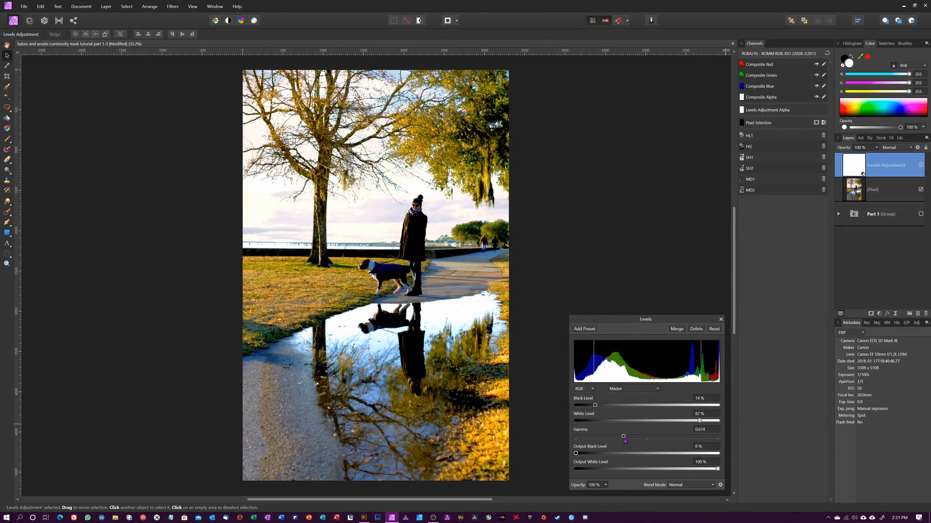
left_click(721, 319)
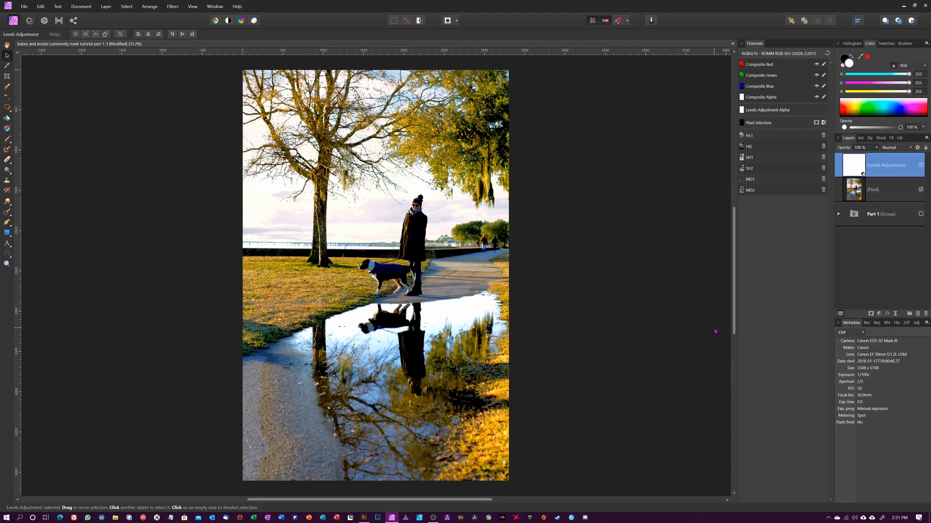
Step: Open the blend options of the Levels adjustment and move the dialog clear of the photo
left_click(917, 149)
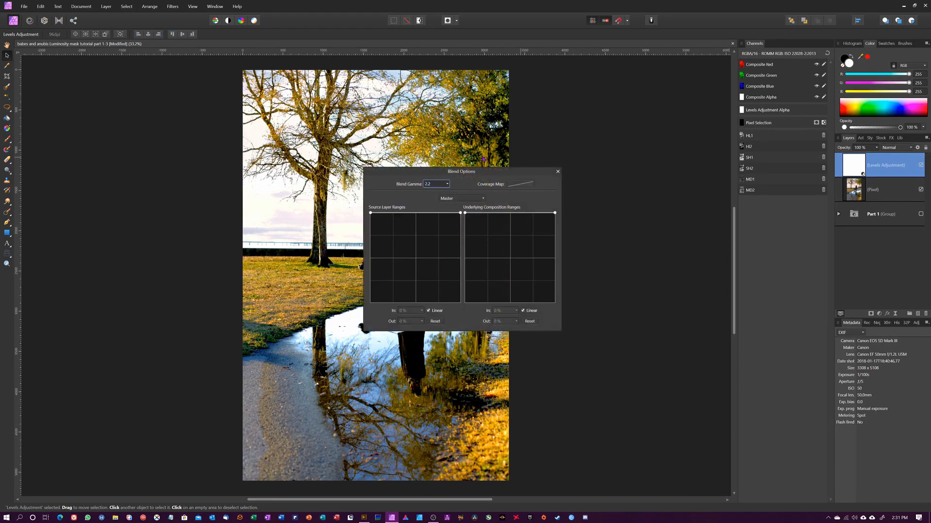
left_click_drag(446, 173, 607, 140)
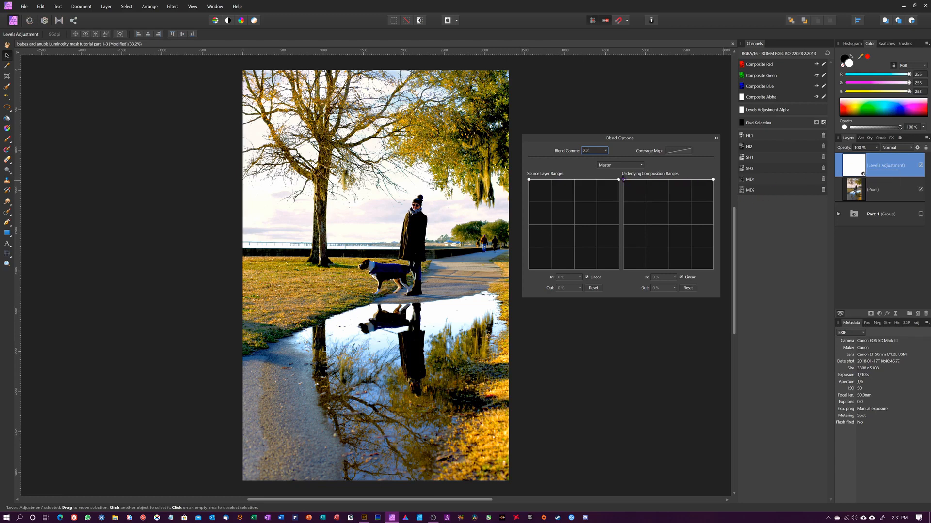
Step: Try lowering the shadow end and the highlight end of the Levels underlying composition range to 0%, restoring each to 100%
left_click_drag(623, 179, 622, 269)
left_click_drag(618, 236, 614, 155)
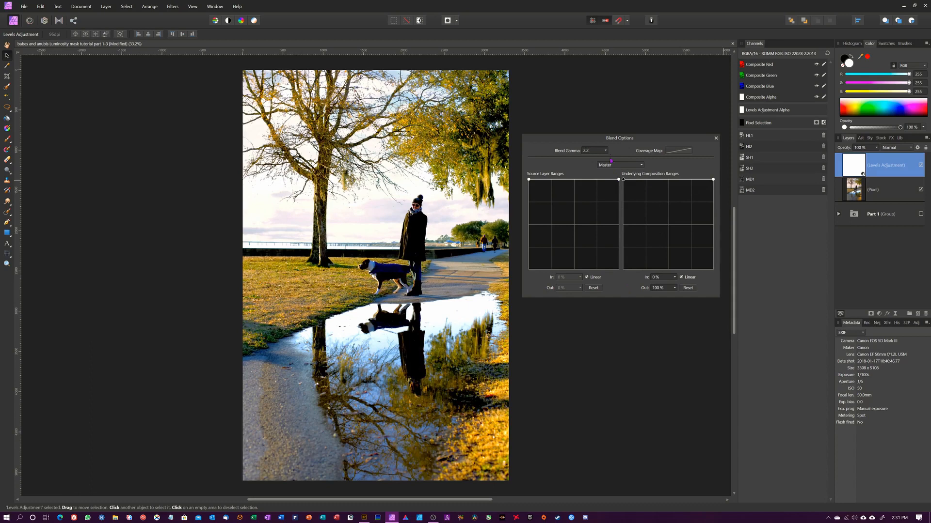
left_click_drag(712, 179, 713, 269)
key("ctrl+z")
key("ctrl+shift+z")
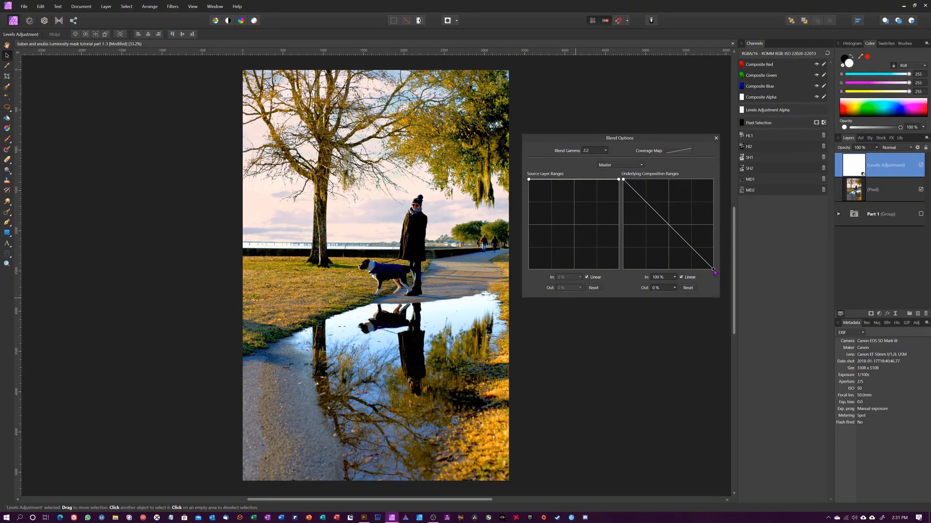
left_click_drag(714, 272, 732, 148)
Step: Shape the Levels underlying composition range as a smooth non-linear curve with several nodes dipping through the midtones, and close the blend options
mouse_move(668, 181)
left_mouse_down()
mouse_move(669, 228)
mouse_move(678, 203)
mouse_move(673, 196)
mouse_move(670, 235)
mouse_move(672, 178)
left_mouse_up()
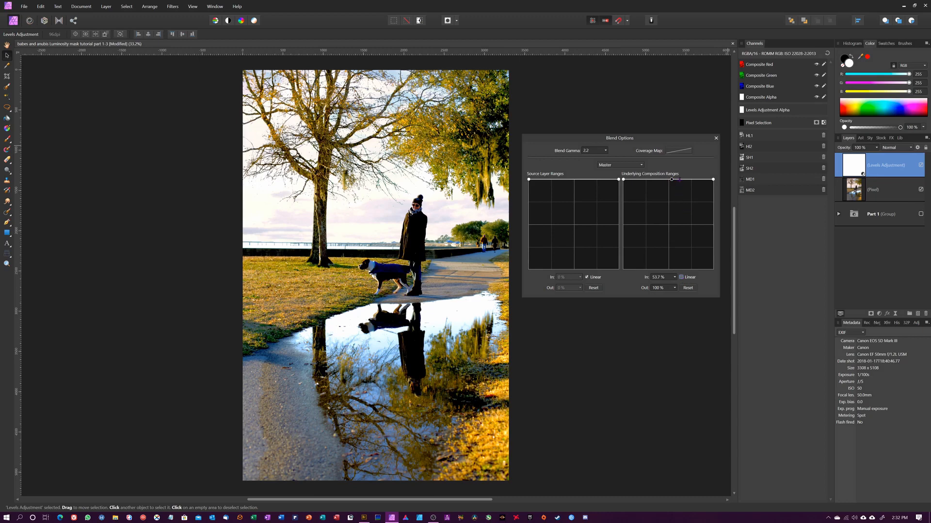
left_click_drag(671, 180, 683, 214)
left_click_drag(633, 186, 627, 190)
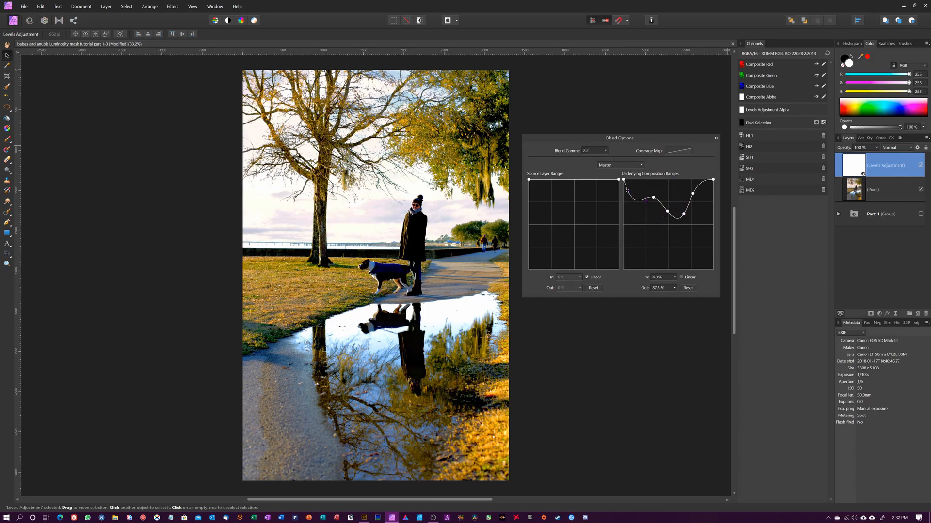
left_click(657, 233)
left_click(715, 139)
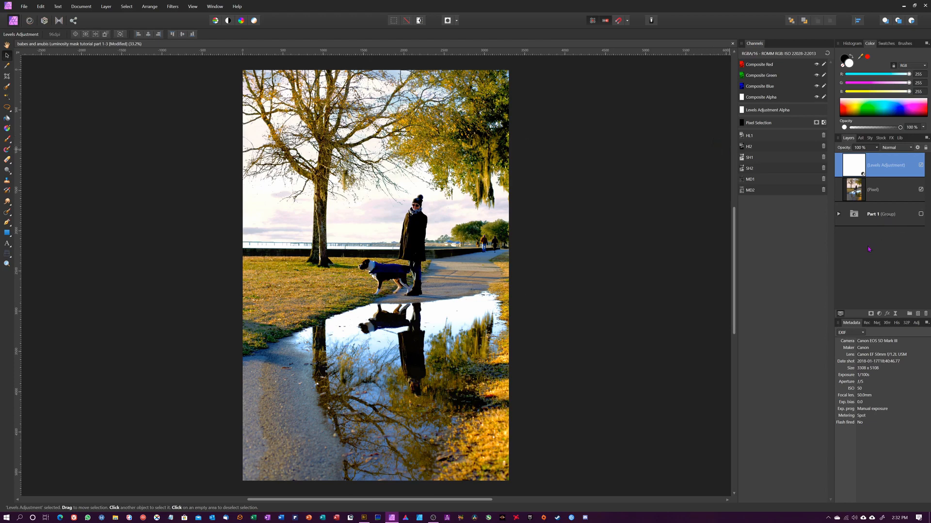
Step: Add an HSL adjustment layer above the Levels adjustment and open its settings
left_click(879, 315)
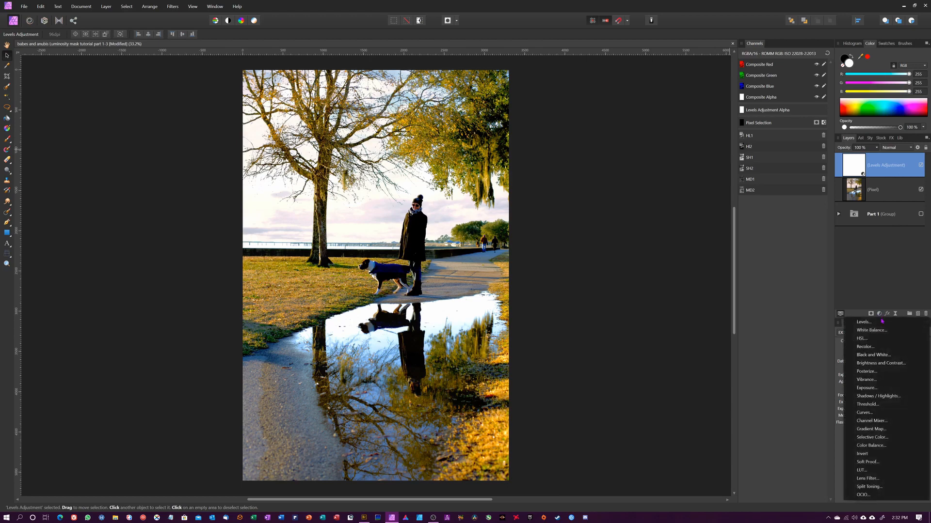
left_click(863, 339)
left_click(588, 224)
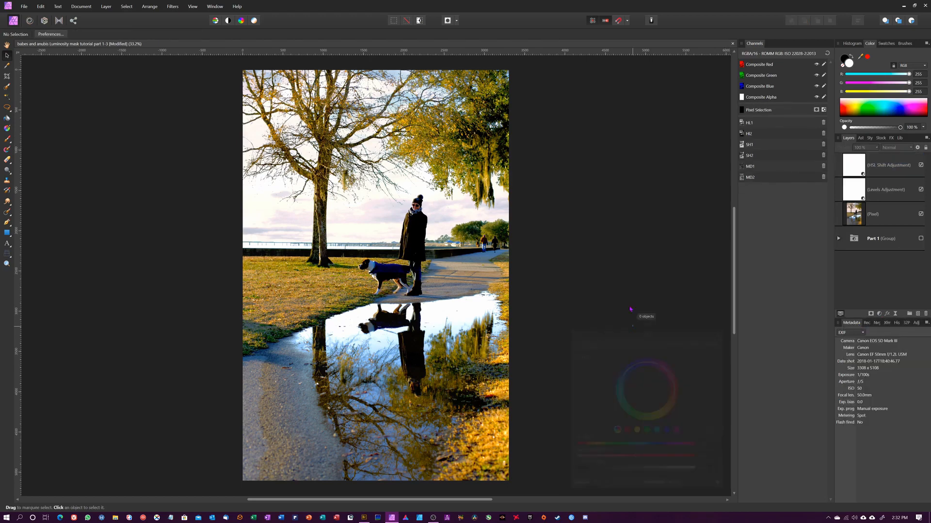
double_click(855, 167)
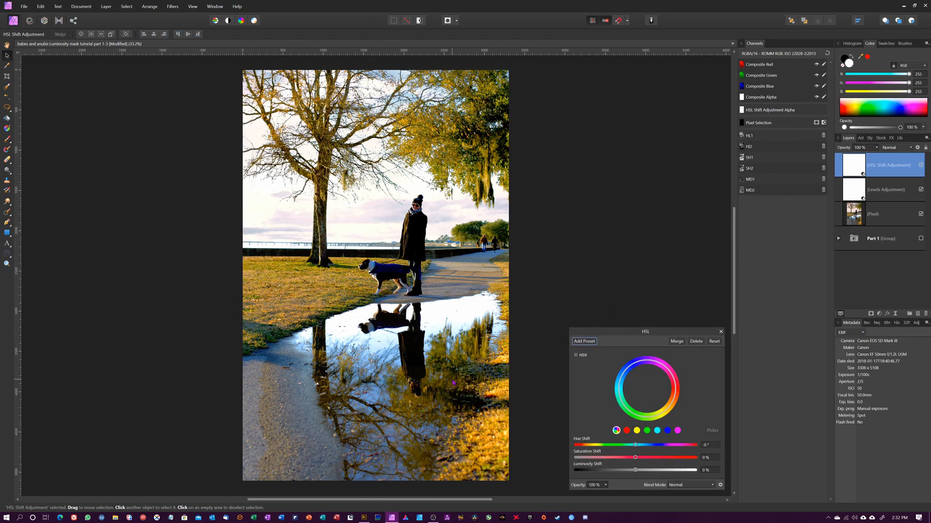
Step: Adjust the HSL layer's green colour range, set its hue shift to 24° and slightly reduce its saturation
left_click(646, 431)
mouse_move(653, 419)
left_mouse_down()
mouse_move(668, 410)
mouse_move(649, 409)
left_mouse_up()
left_click(636, 445)
left_click_drag(636, 446, 643, 446)
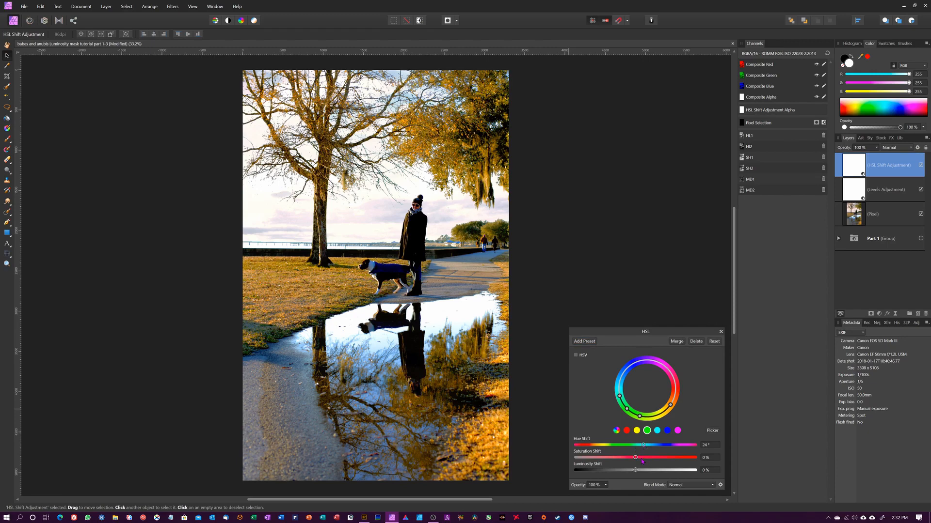
left_click_drag(636, 459, 632, 459)
left_click(720, 332)
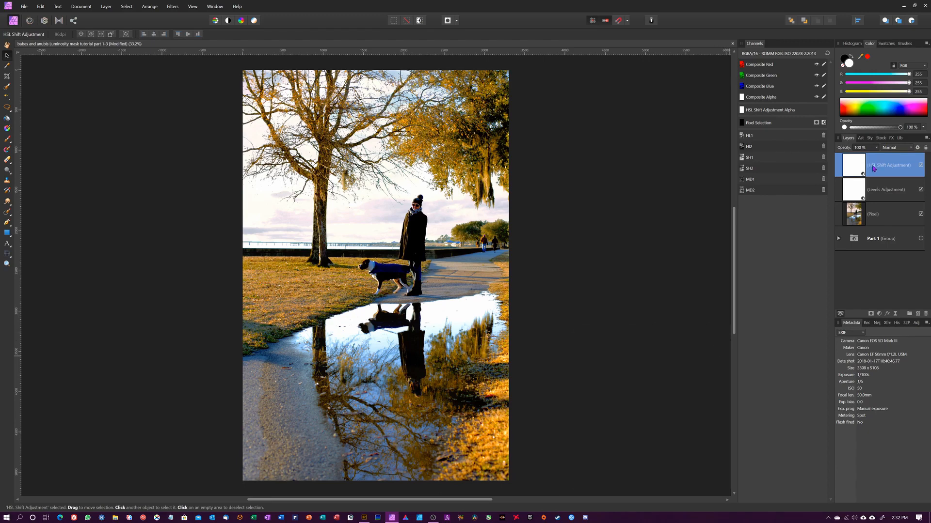
Step: Open the blend options of the HSL adjustment and move the dialog clear of the photo
left_click(917, 148)
left_click_drag(521, 172, 674, 126)
Step: Try a shadow node at 7.8% in and 55.2% out on the HSL underlying composition range, and delete it
left_click_drag(617, 168, 624, 207)
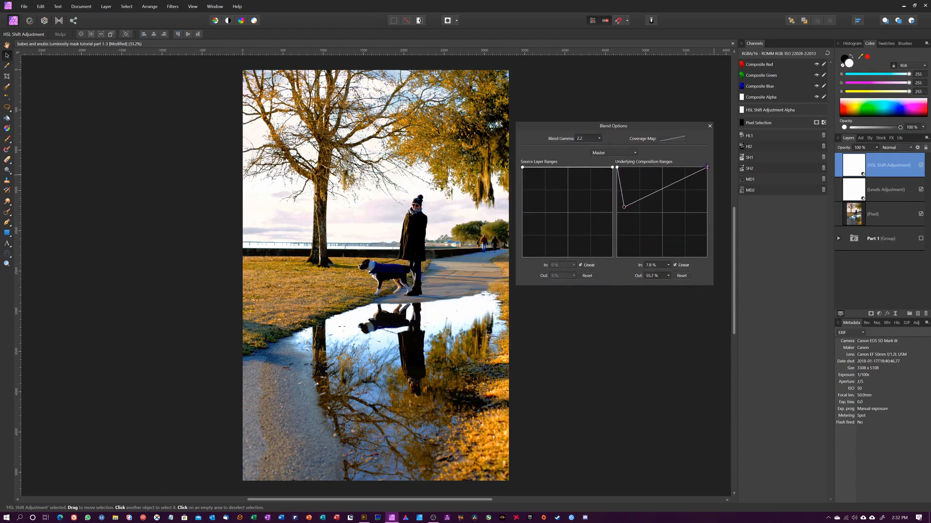
mouse_move(707, 166)
left_mouse_down()
mouse_move(705, 258)
mouse_move(704, 150)
left_mouse_up()
key("Delete")
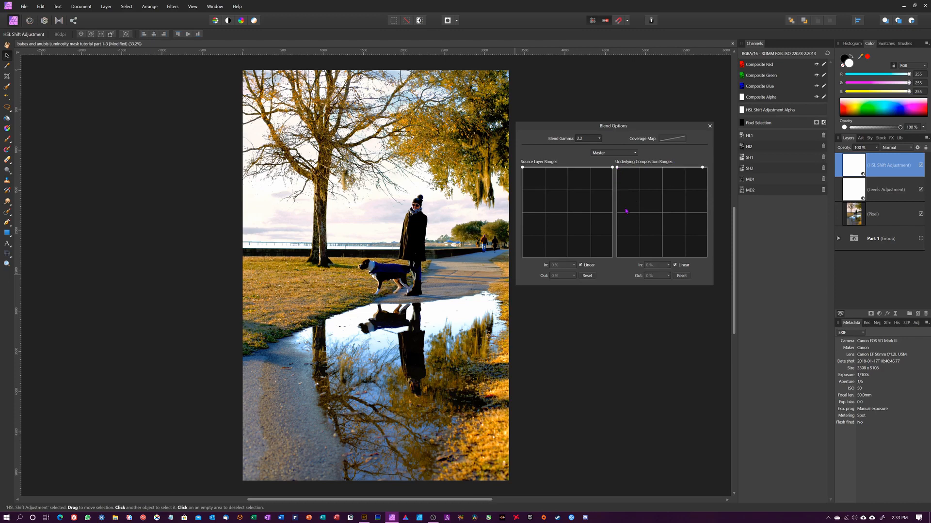
Step: Try lowering the shadow end of the HSL underlying composition range to 0% output, raising it back to full
left_click_drag(616, 167, 622, 257)
left_click_drag(652, 223, 663, 234)
key("Delete")
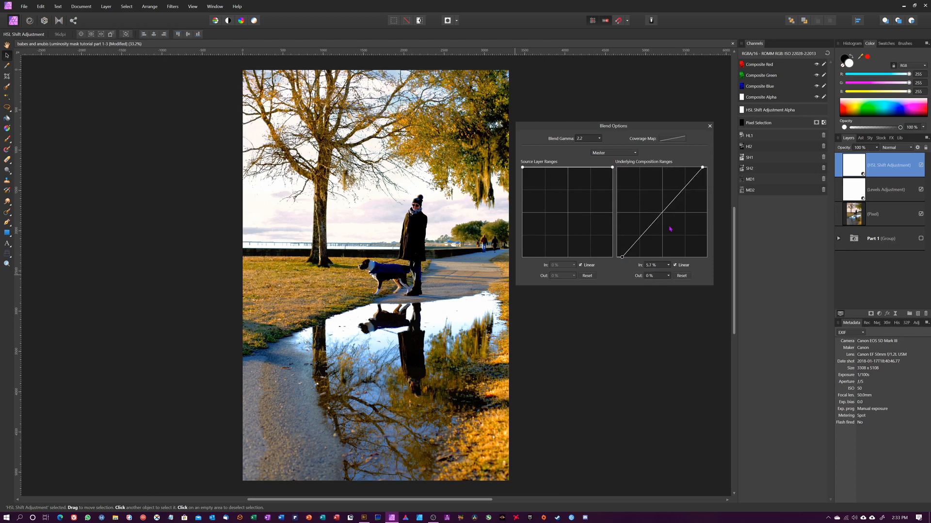
left_click_drag(622, 257, 609, 146)
Step: Shape the HSL underlying composition range as a smooth multi-node curve with nodes at 50% in, 54.4% out and 36.7% in, 29.2% out; close the dialog
left_click_drag(656, 167, 663, 209)
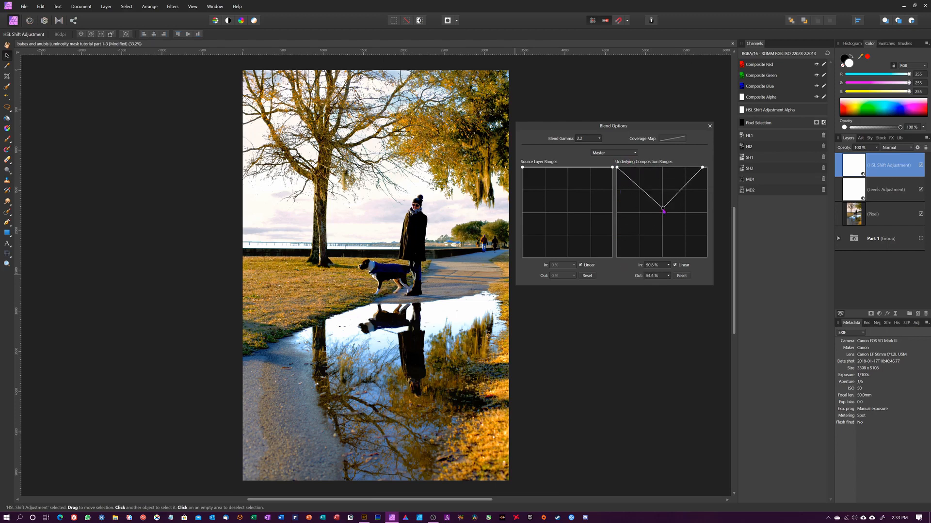
left_click(675, 265)
left_click_drag(633, 191, 629, 205)
mouse_move(681, 191)
left_mouse_down()
mouse_move(688, 195)
mouse_move(672, 193)
left_mouse_up()
left_click_drag(639, 222, 648, 247)
left_click(673, 142)
left_click(674, 265)
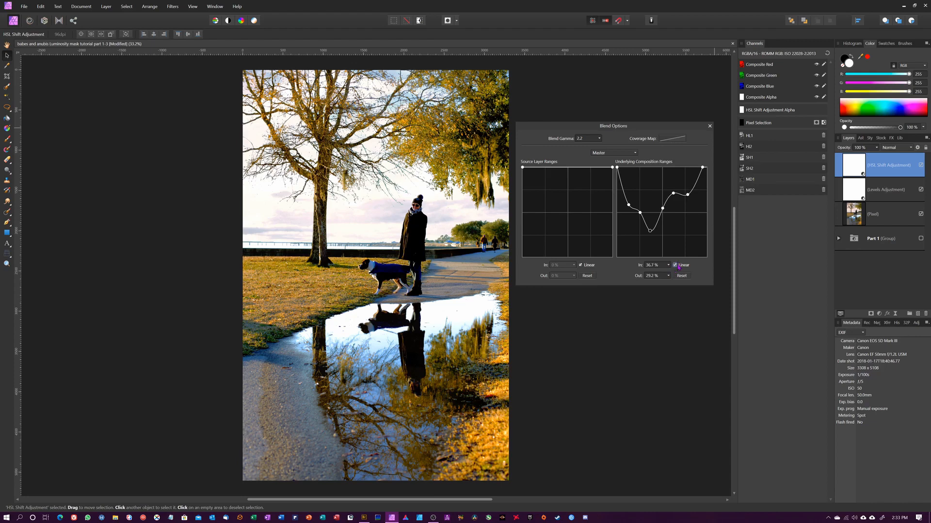
left_click(710, 126)
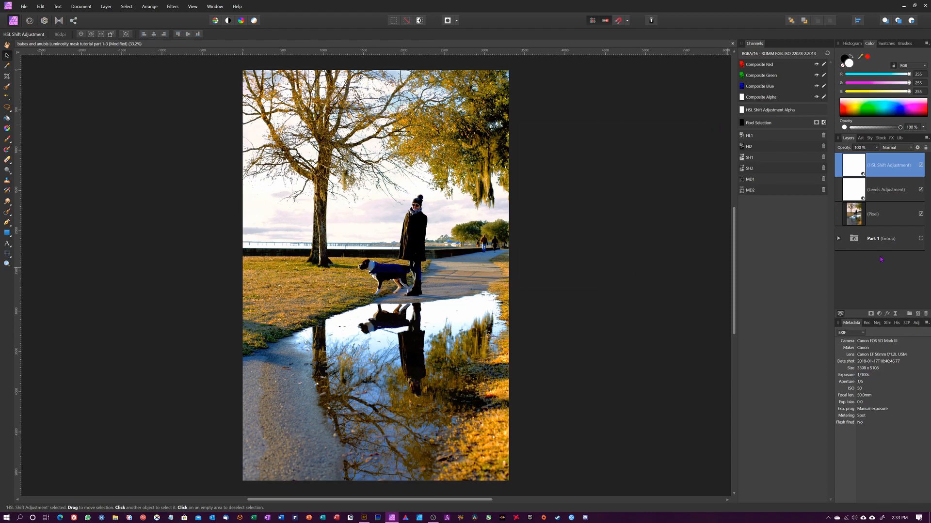